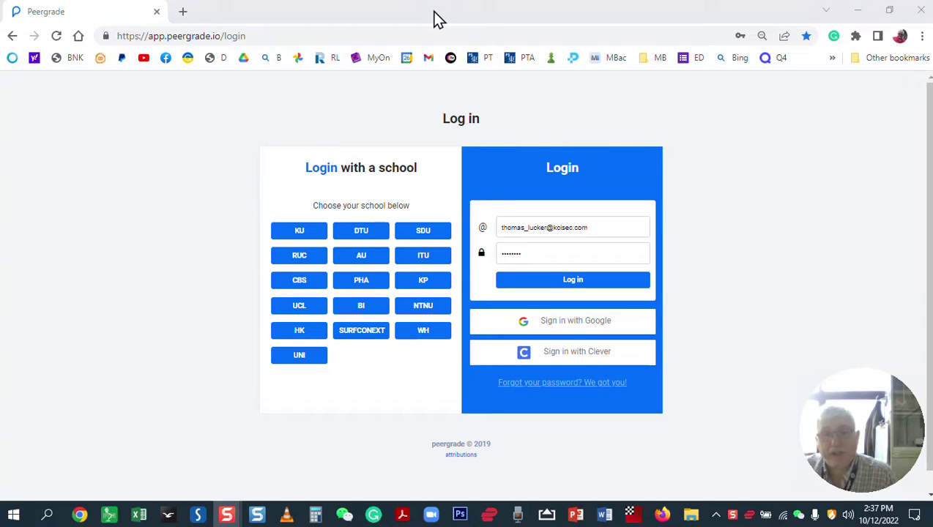
# Log in with the saved e-mail and password of the demo student account
pyautogui.click(609, 226)
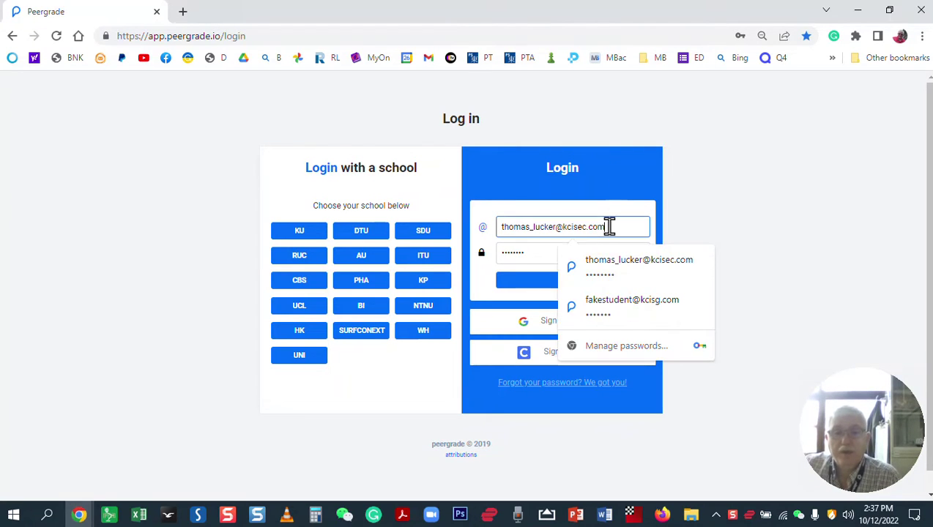
pyautogui.click(619, 304)
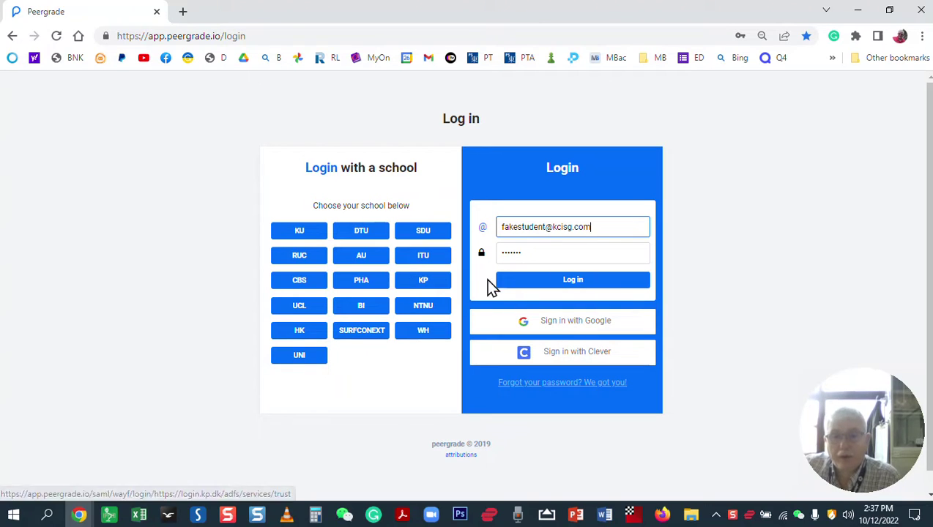
pyautogui.click(580, 284)
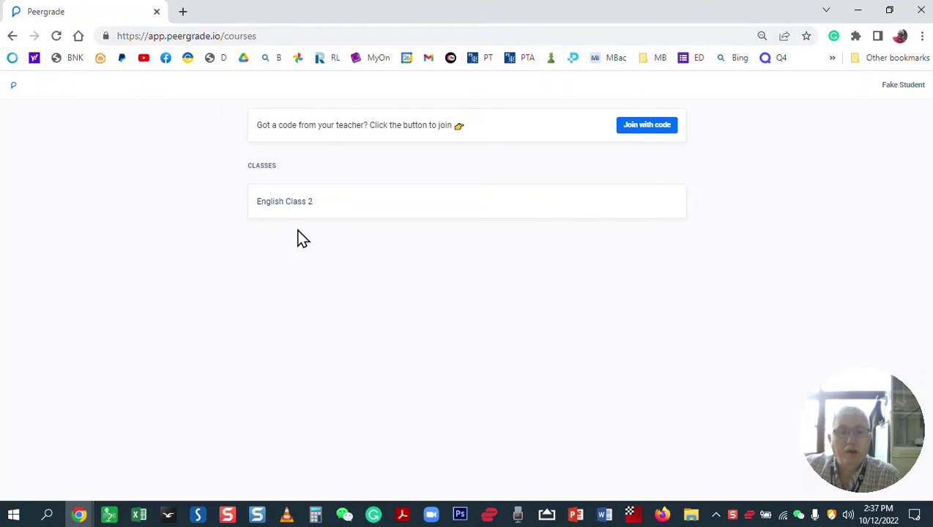
# Open English Class 2 and start reviewing peers' submissions for the Alternate Ending to Chapter 5 (copy) assignment
pyautogui.click(289, 207)
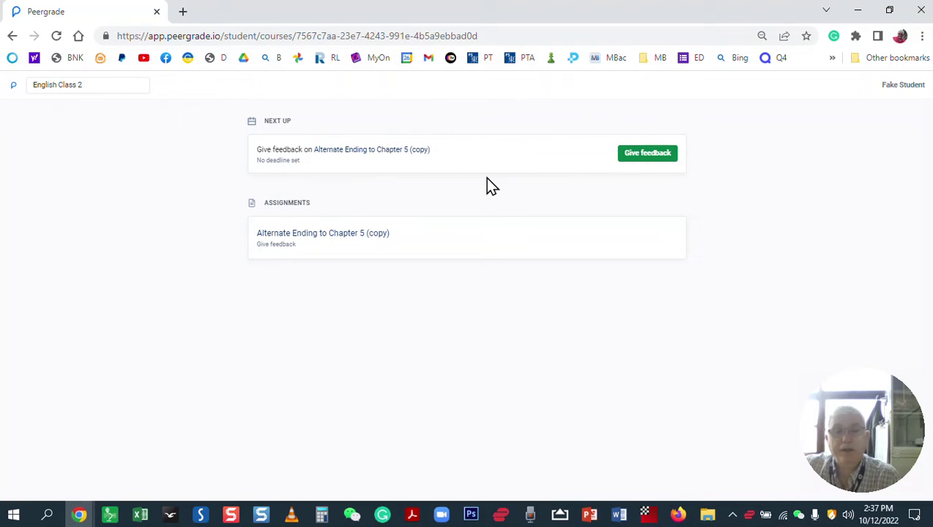
pyautogui.click(651, 159)
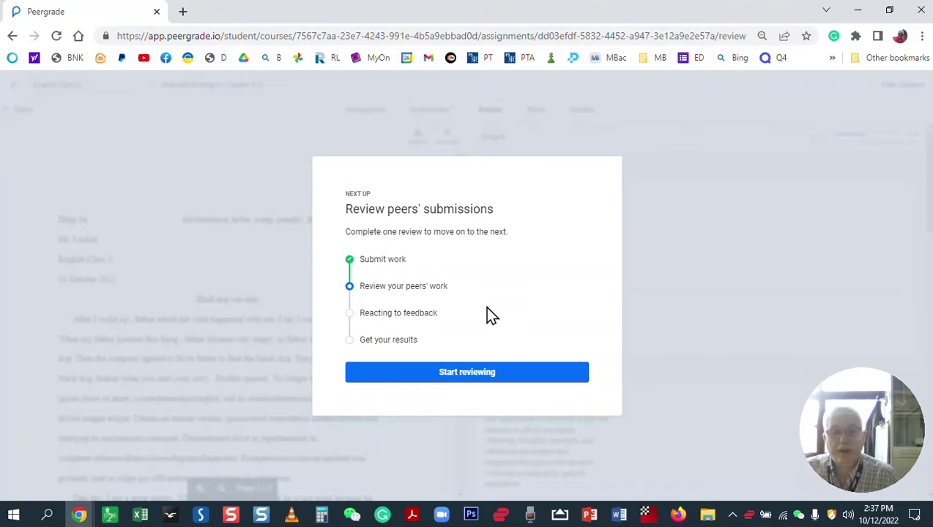
pyautogui.click(484, 374)
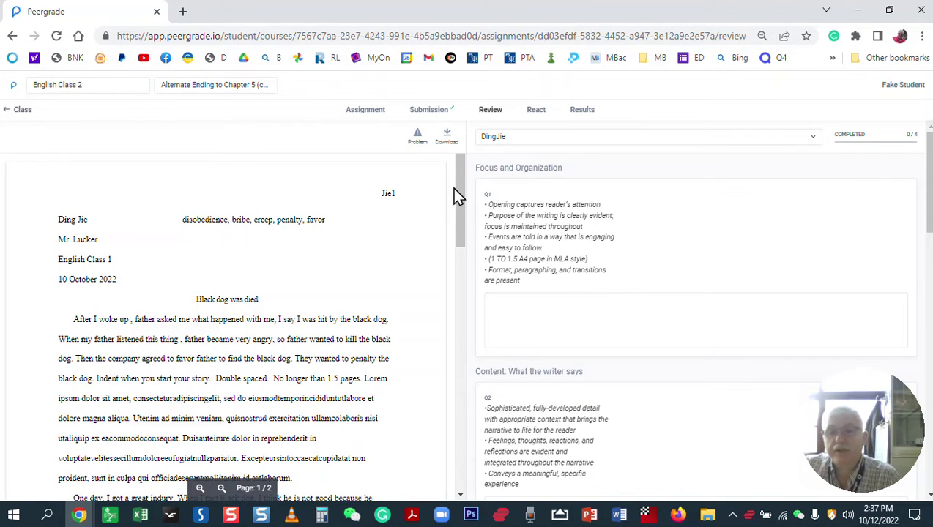
# Answer Q1 on focus and organization with "Don't use the words like this, just use in the composition and highligh them."
pyautogui.moveTo(460, 174)
pyautogui.mouseDown()
pyautogui.moveTo(465, 432)
pyautogui.moveTo(447, 212)
pyautogui.moveTo(461, 194)
pyautogui.moveTo(465, 159)
pyautogui.mouseUp()
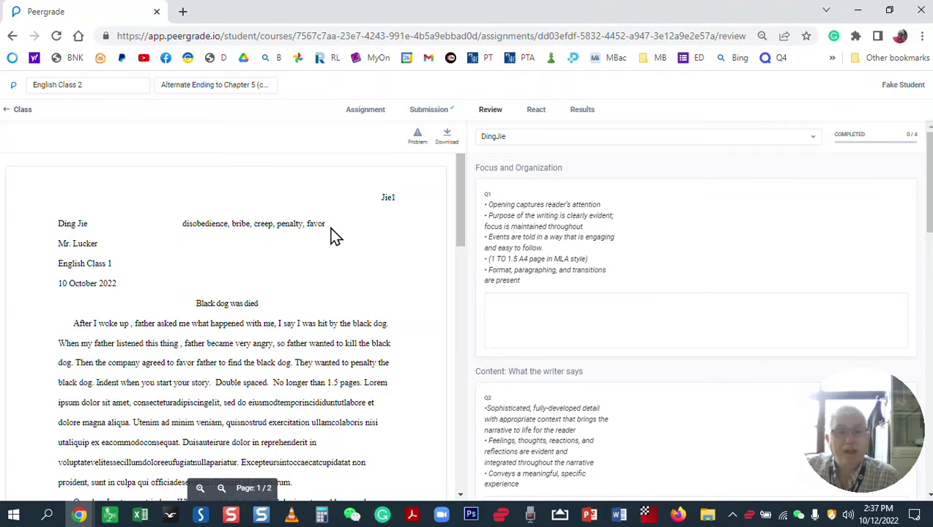
pyautogui.moveTo(459, 191); pyautogui.dragTo(438, 152)
pyautogui.click(562, 308)
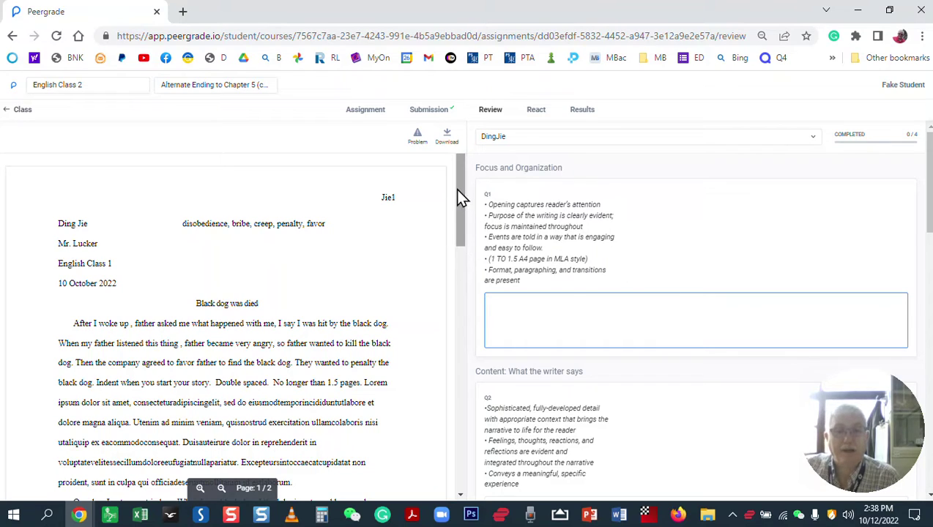
pyautogui.moveTo(460, 192); pyautogui.dragTo(484, 143)
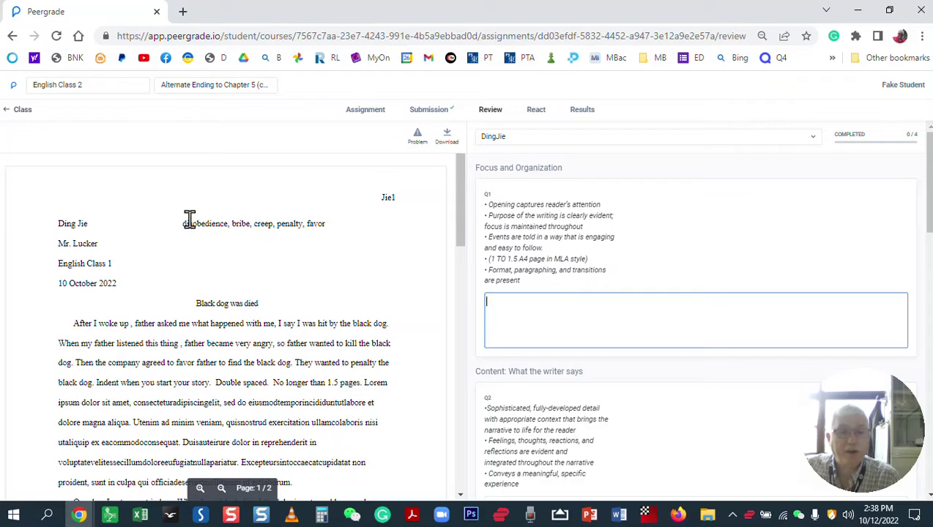
pyautogui.moveTo(187, 222); pyautogui.dragTo(331, 243)
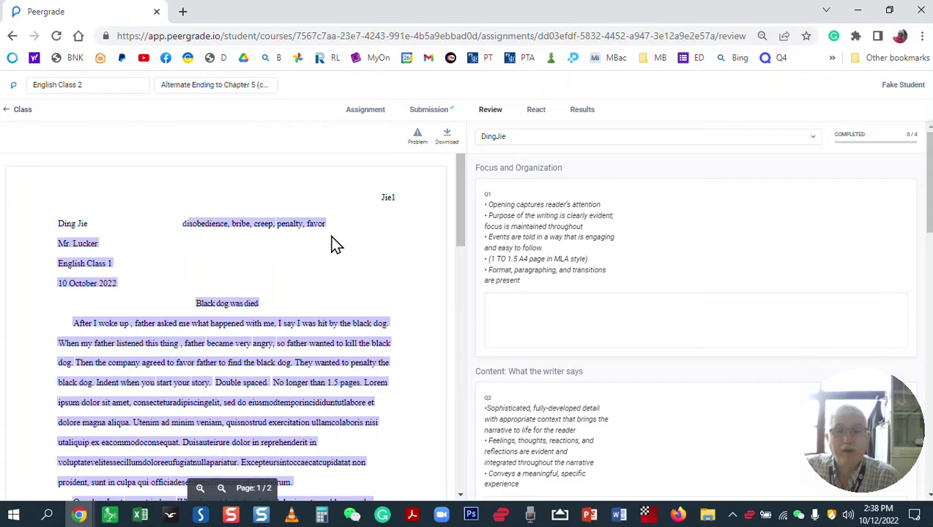
pyautogui.click(575, 333)
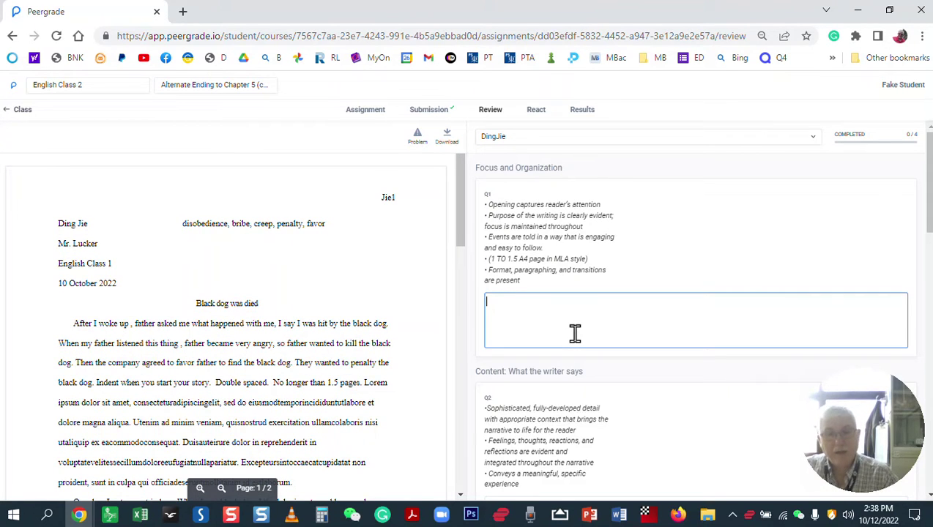
pyautogui.write("Don't use")
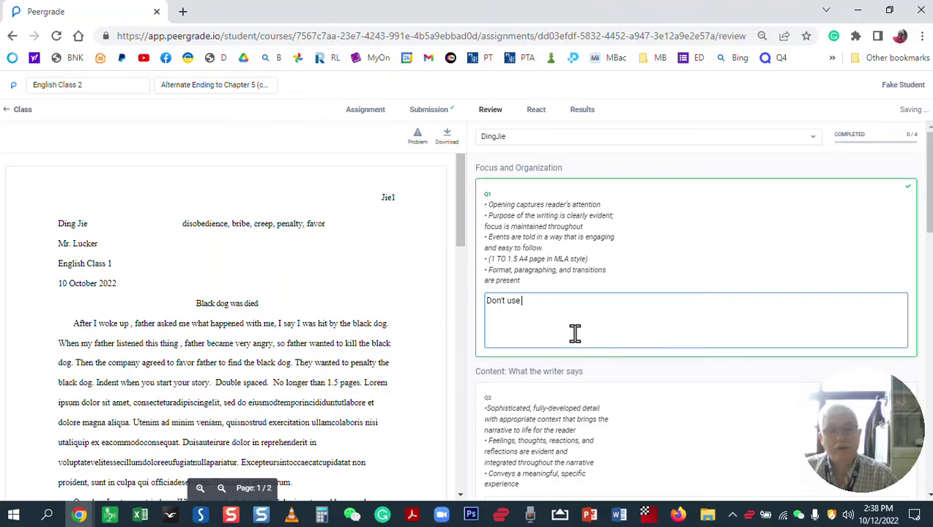
pyautogui.write(' the words li')
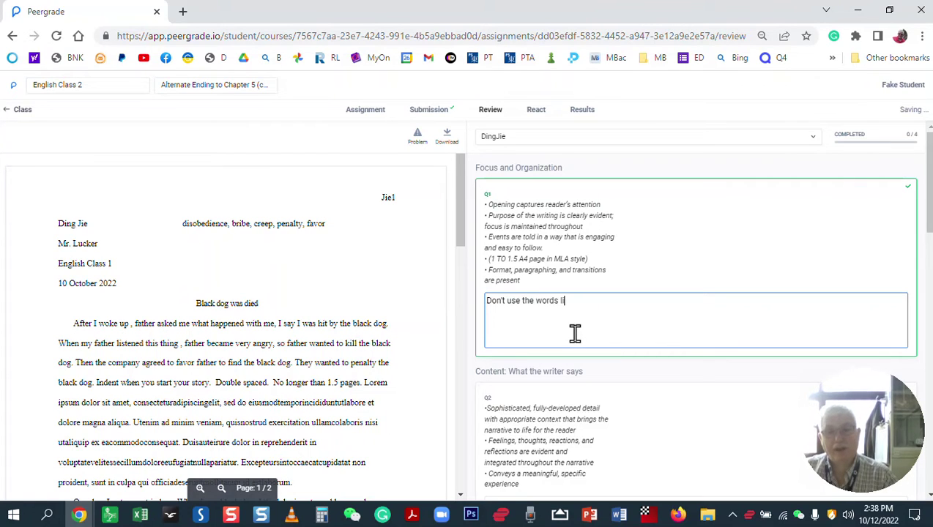
pyautogui.write('ke this, just')
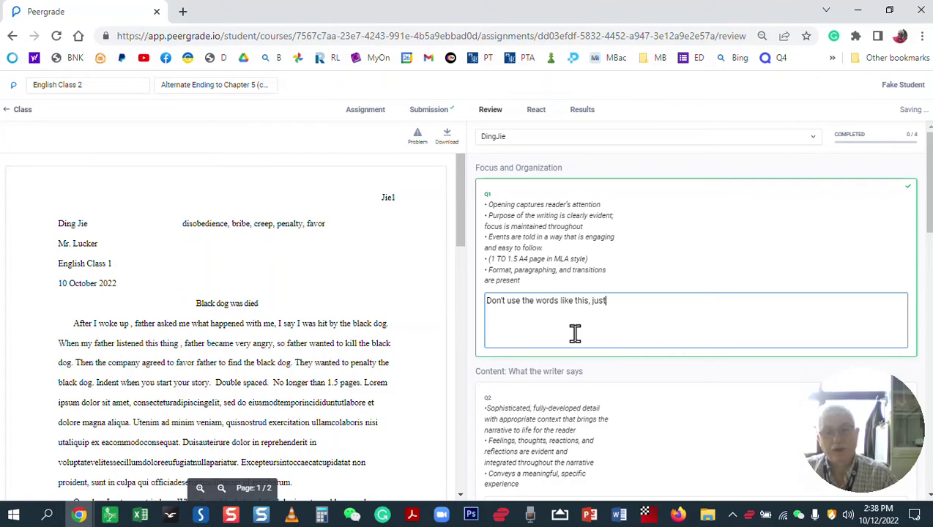
pyautogui.write(' use in the cvv')
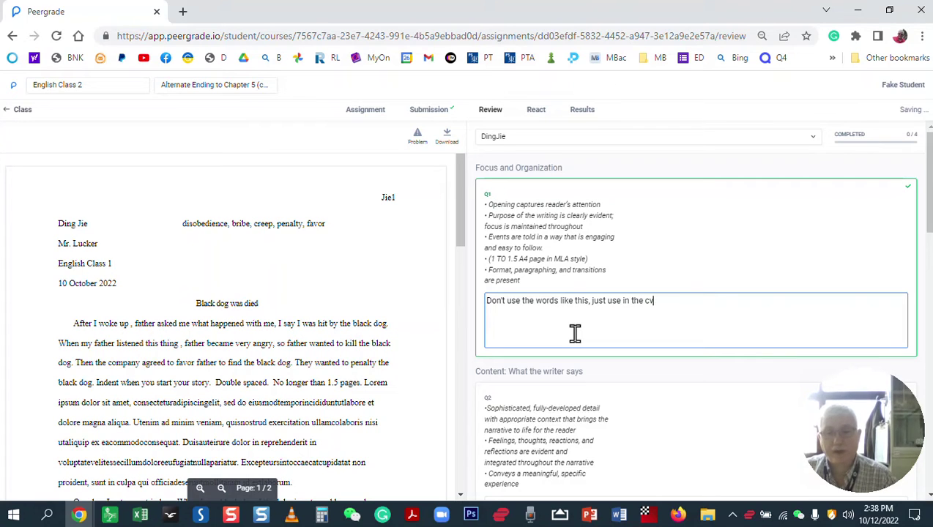
pyautogui.write('om')
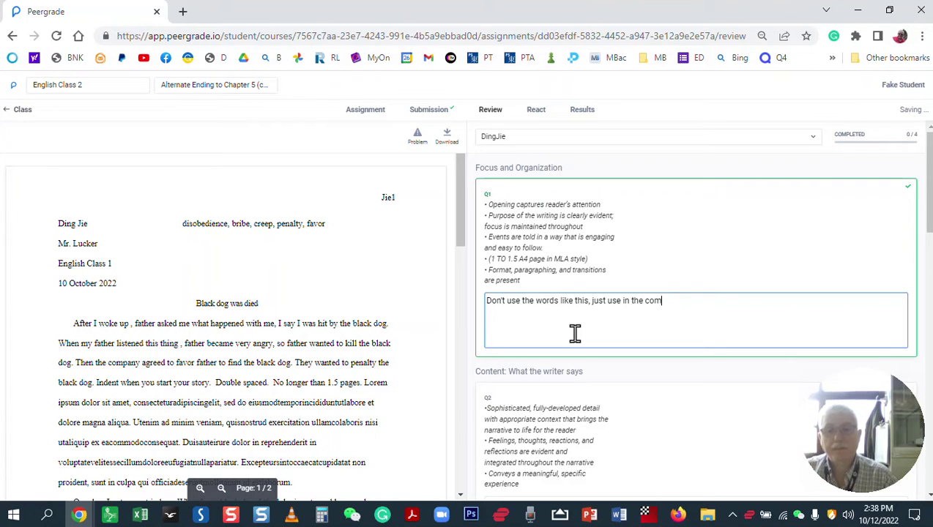
pyautogui.write('position and h')
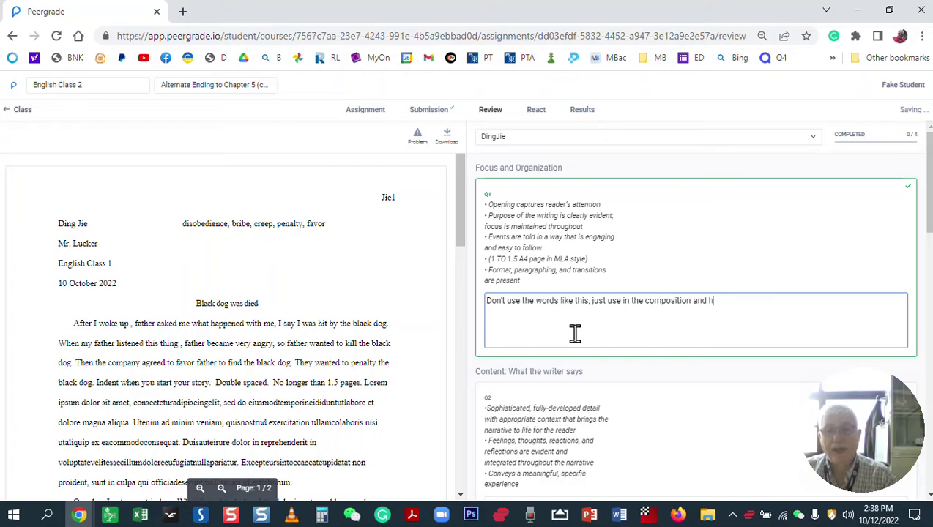
pyautogui.write('ighligh')
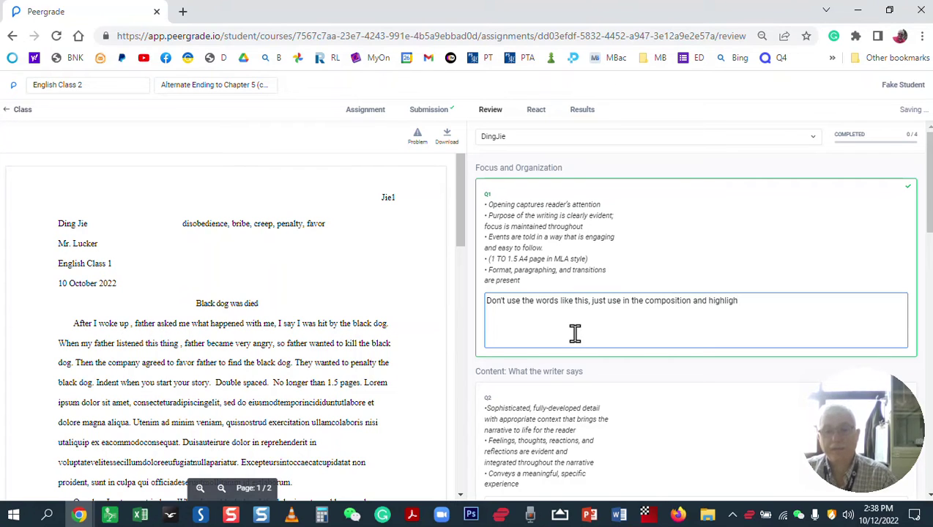
pyautogui.write(' them.')
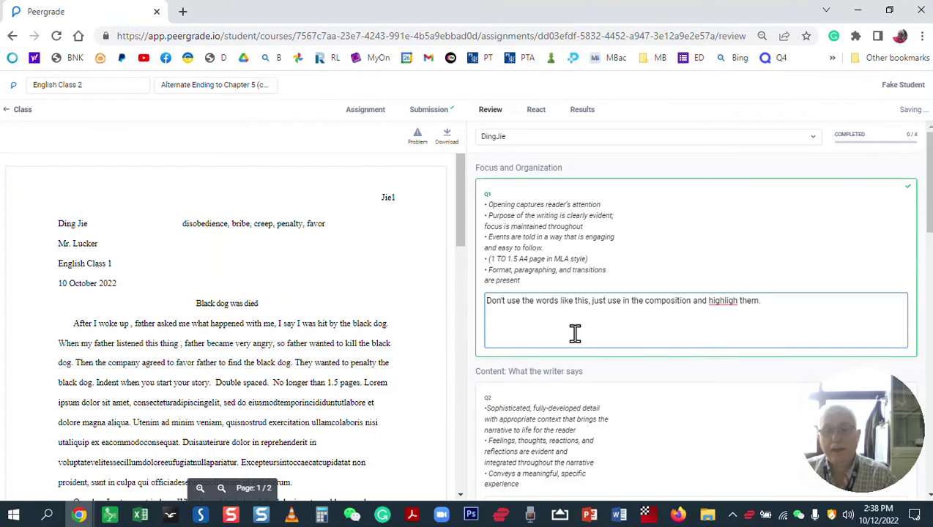
# Try to correct the misspelled word "highligh" in the Q1 comment
pyautogui.click(738, 301)
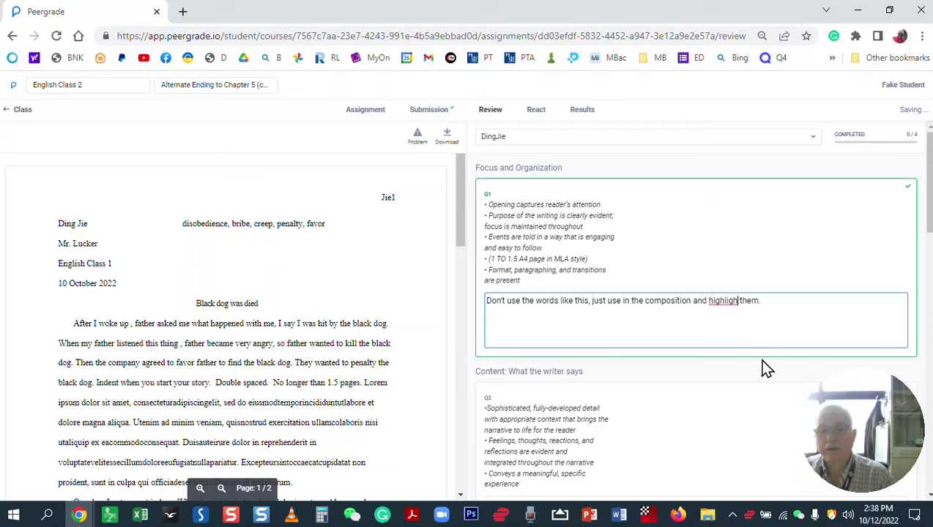
pyautogui.write('t')
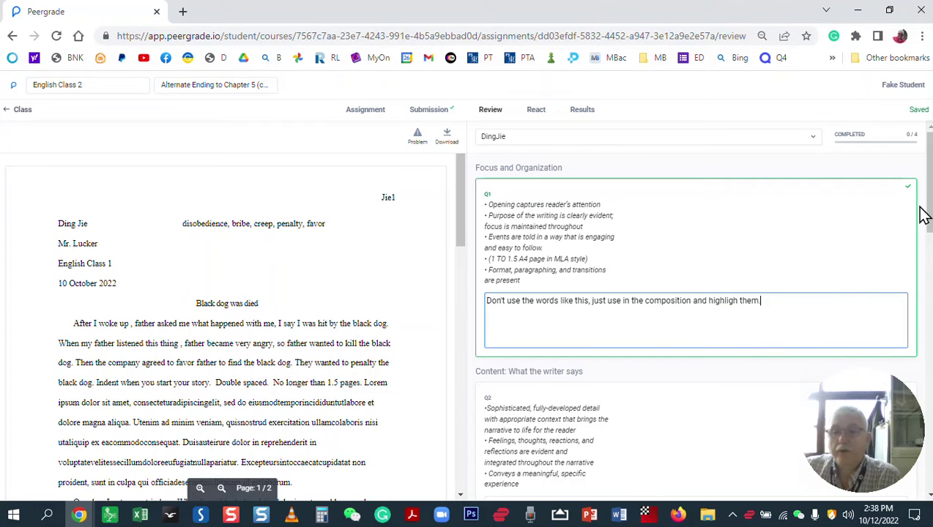
pyautogui.press('BackSpace')
# Answer Q2 on content with "You're not telling enough of Black Dog's emotions."
pyautogui.moveTo(457, 181); pyautogui.dragTo(451, 235)
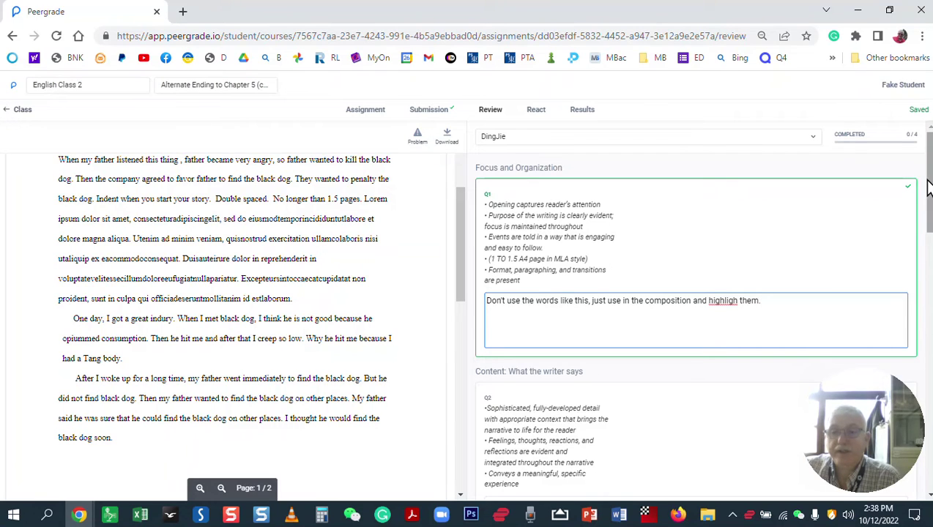
pyautogui.moveTo(925, 184); pyautogui.dragTo(928, 231)
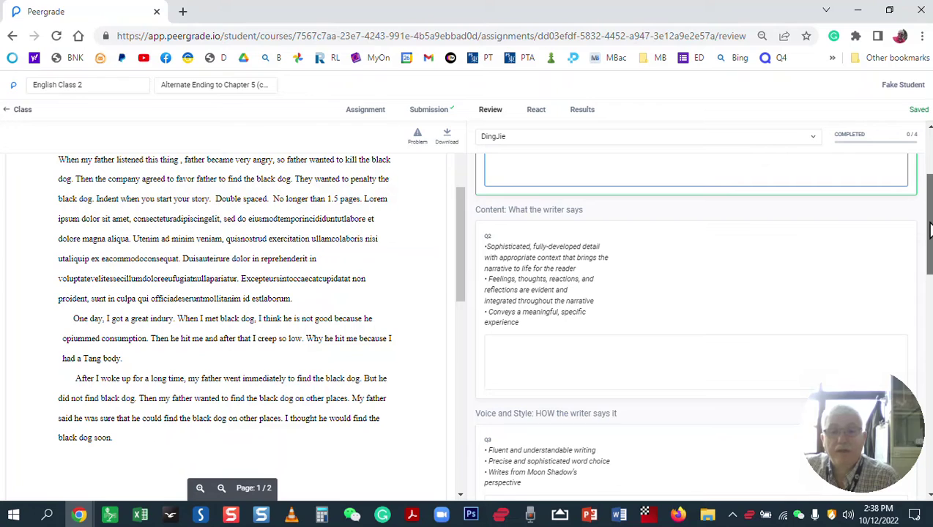
pyautogui.click(530, 347)
pyautogui.write("You're not")
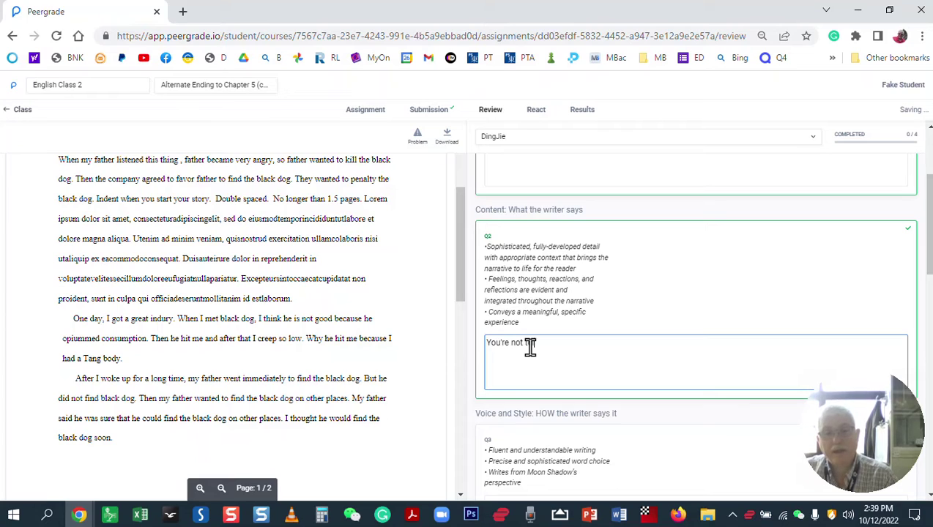
pyautogui.write(' add')
pyautogui.write('ing enoughof Black')
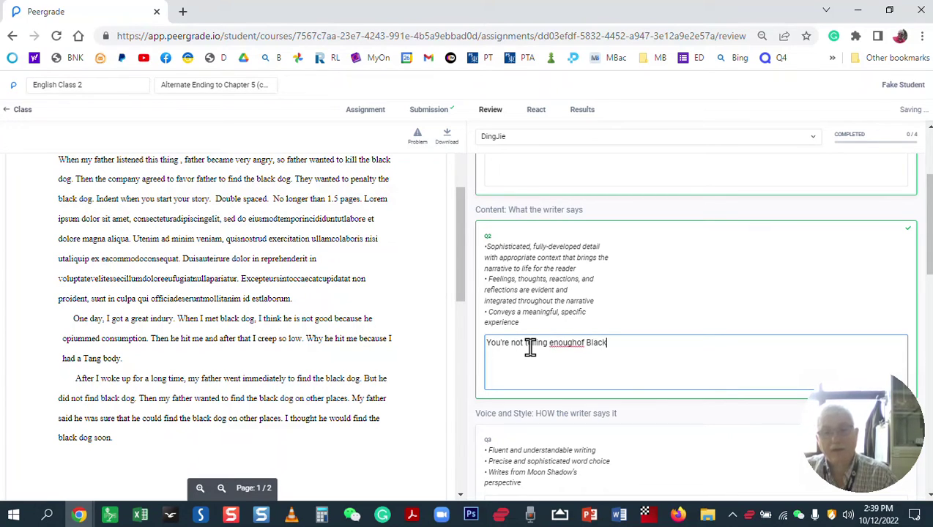
pyautogui.write(" Dog's")
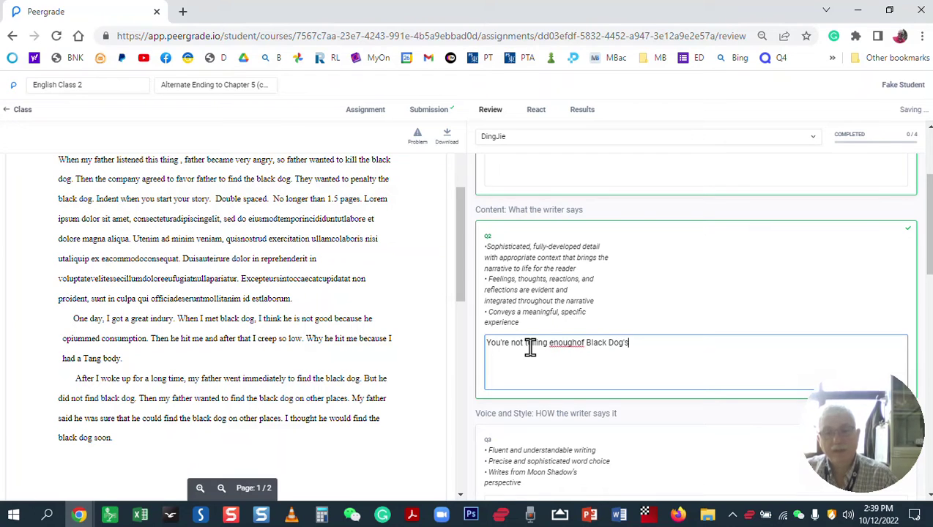
pyautogui.write(' emotions.')
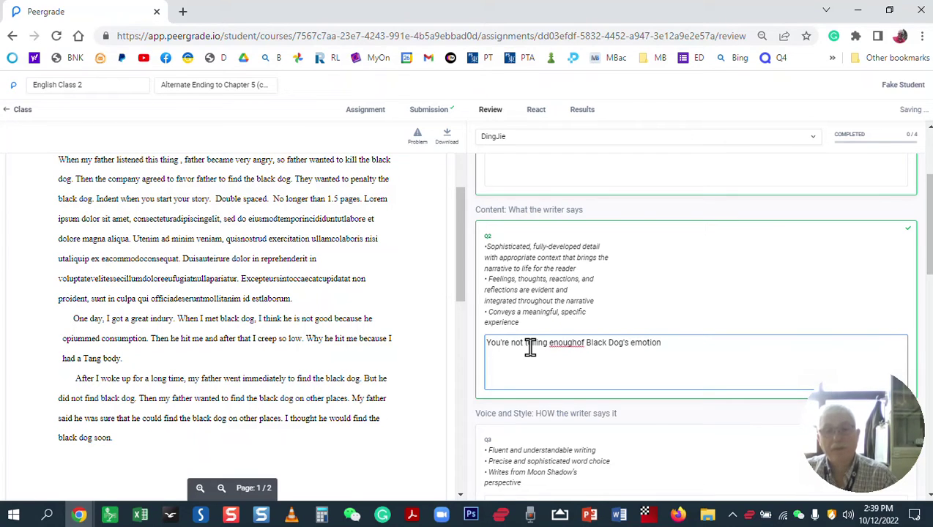
pyautogui.click(577, 342)
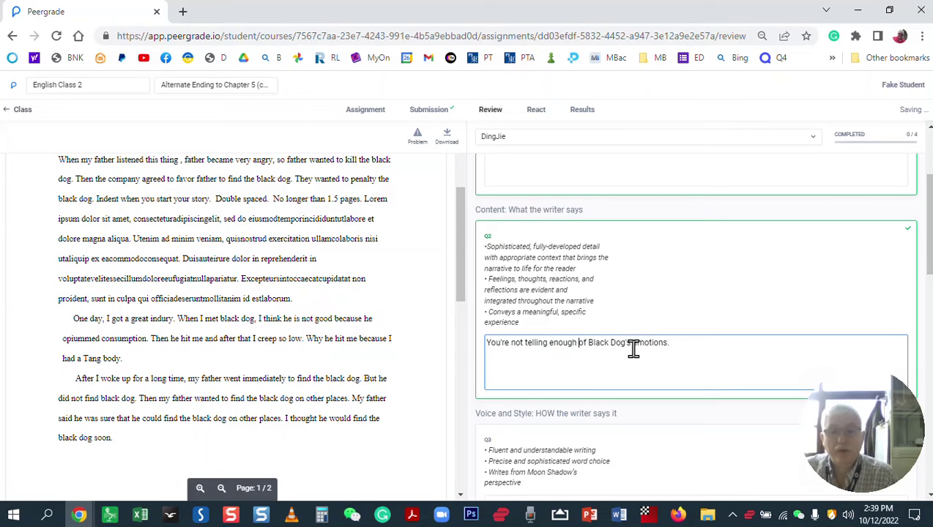
# Add the sentence "But I like how you told about Moon Shadow's emotions." to the end of the Q2 comment
pyautogui.click(678, 345)
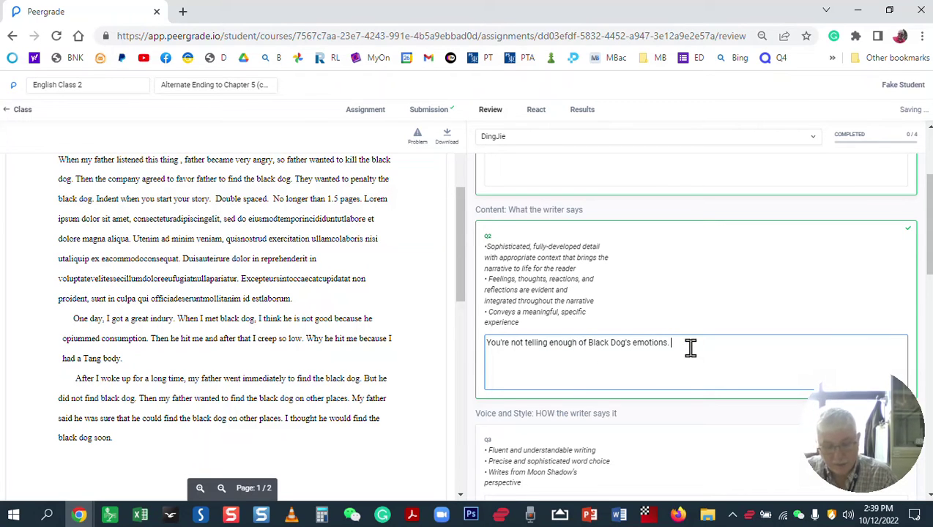
pyautogui.write('But I like ')
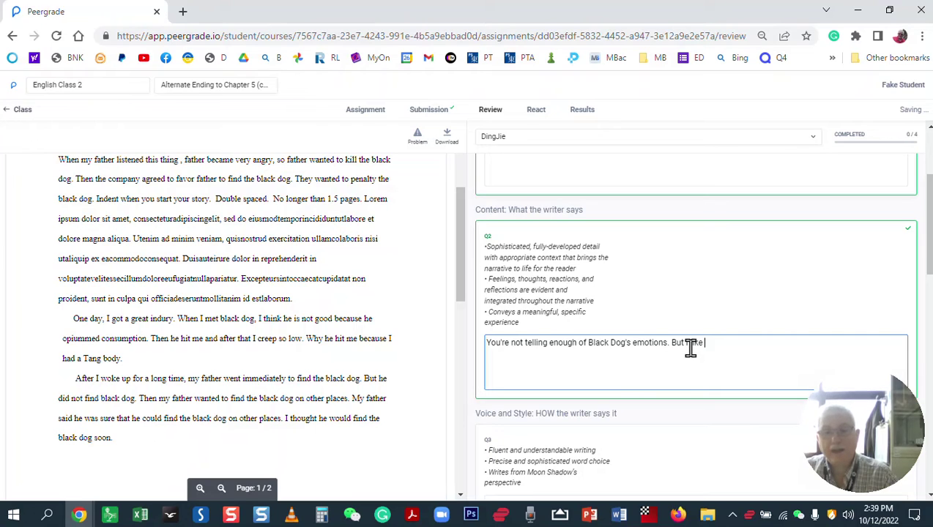
pyautogui.write('how you to')
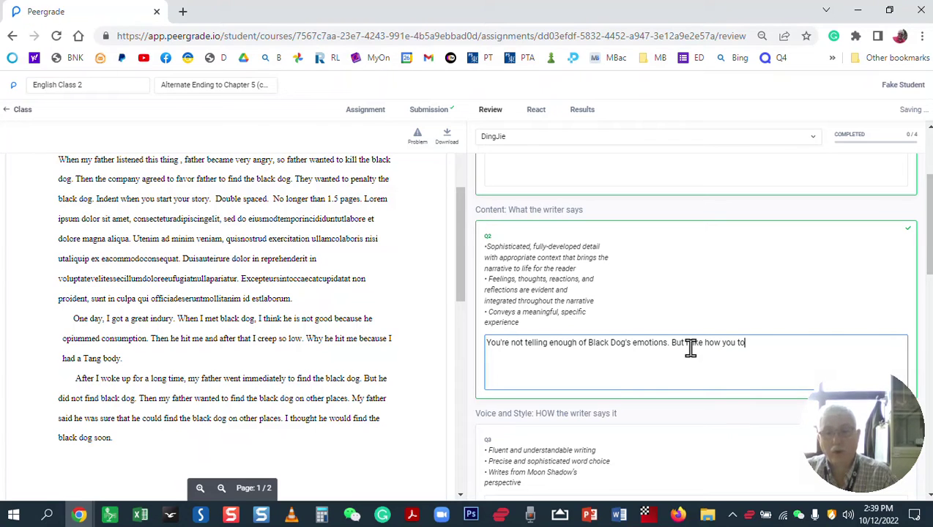
pyautogui.write('ld about Moon ')
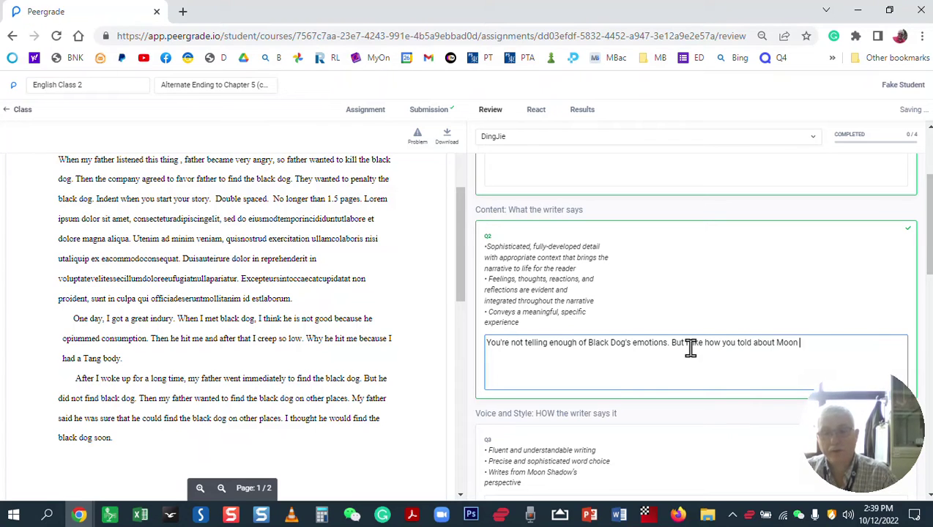
pyautogui.write('Shadow')
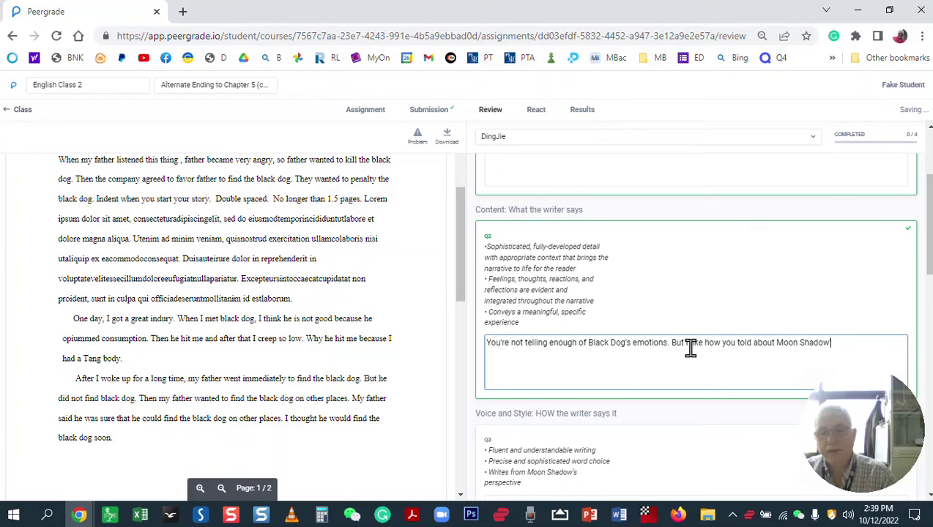
pyautogui.write("'s emotions.")
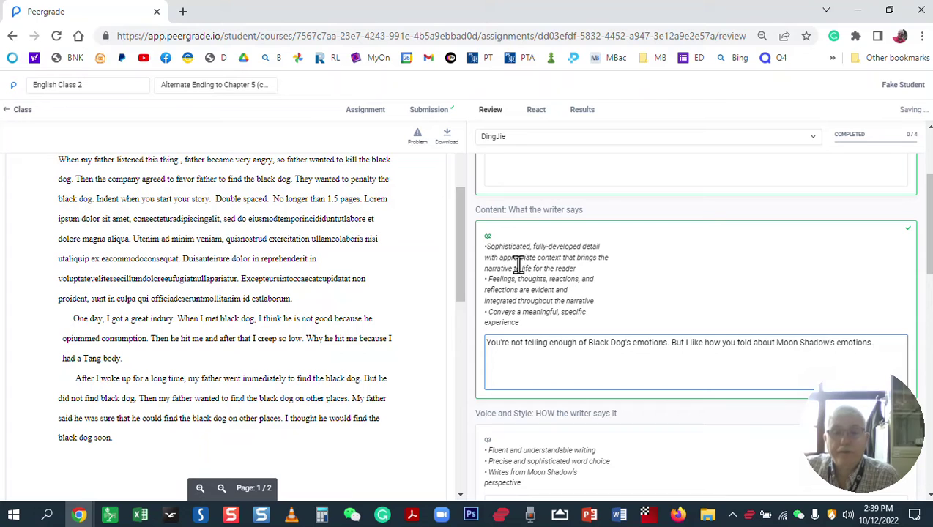
pyautogui.moveTo(517, 268); pyautogui.dragTo(540, 306)
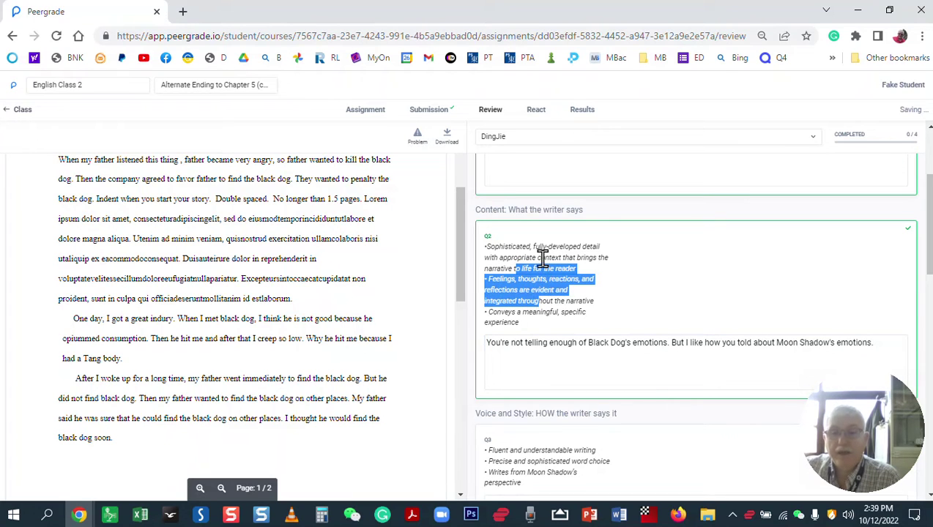
# Answer Q3 on voice and style with "Paragraph 3 is hard to understand, think about rewording it."
pyautogui.click(643, 249)
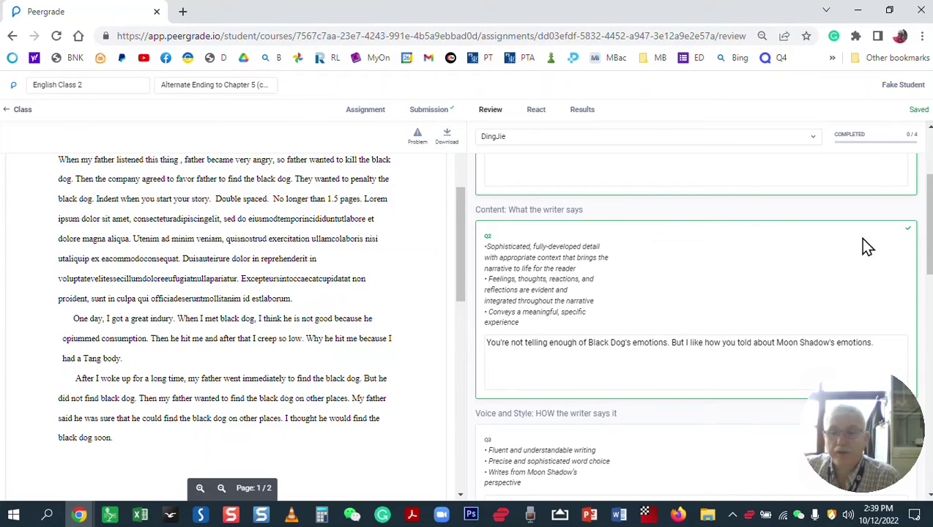
pyautogui.moveTo(930, 244); pyautogui.dragTo(924, 292)
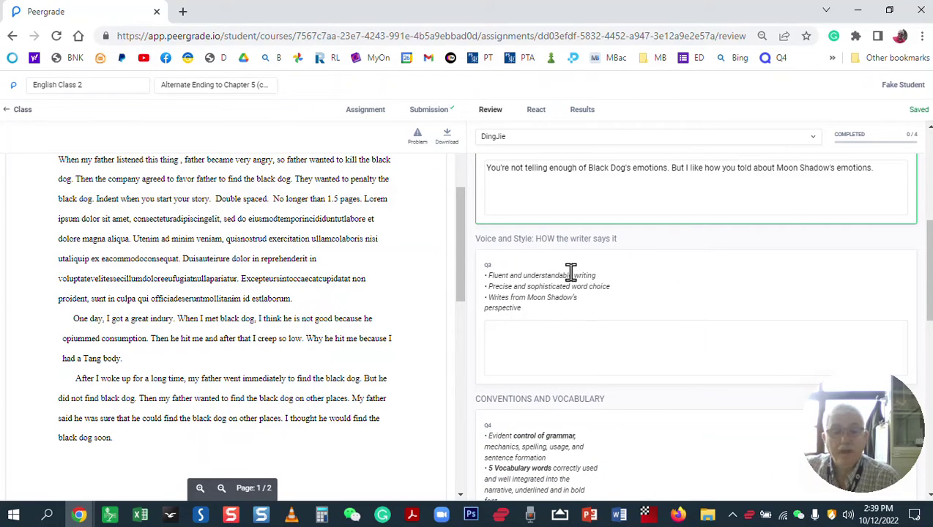
pyautogui.click(526, 330)
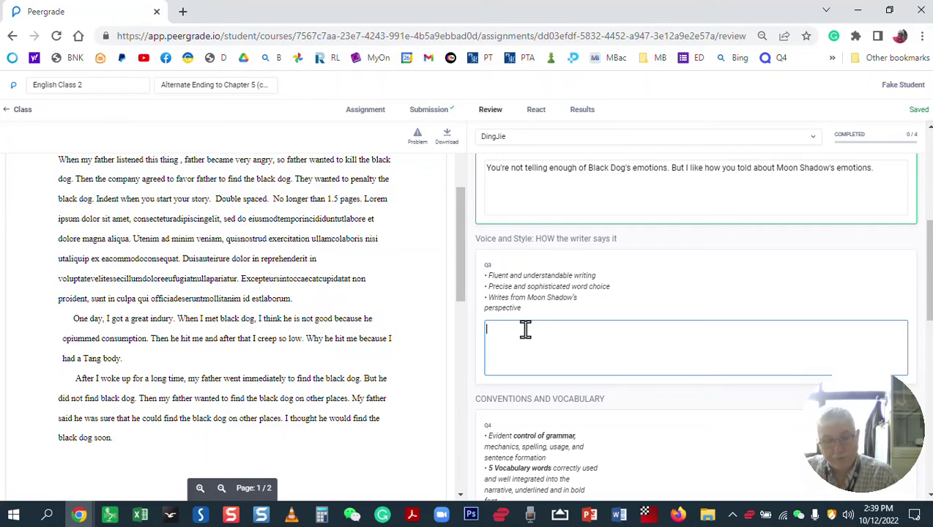
pyautogui.write('Paragraph')
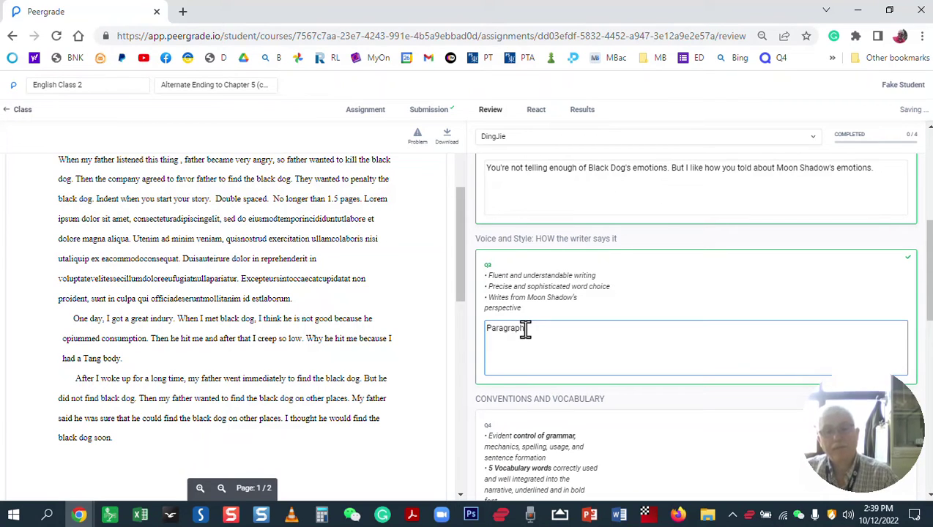
pyautogui.write(' 3 is hard ')
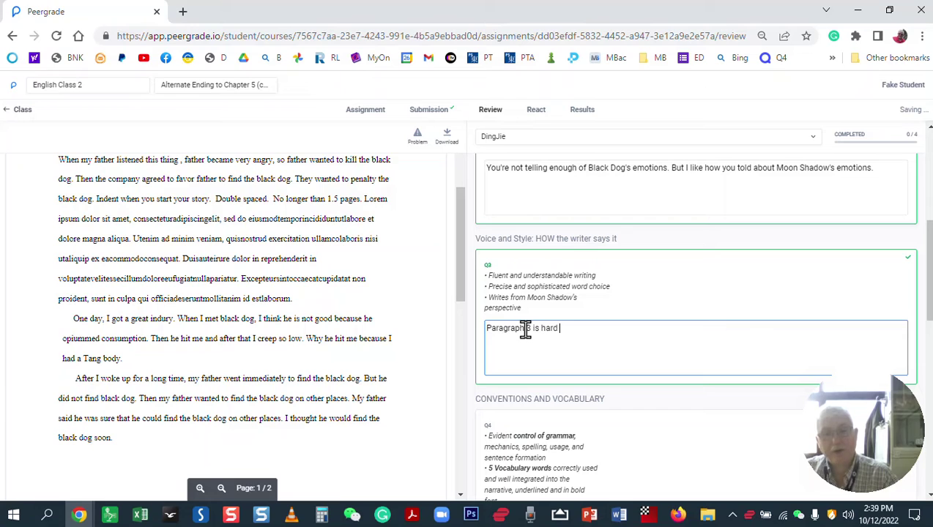
pyautogui.write('to understan')
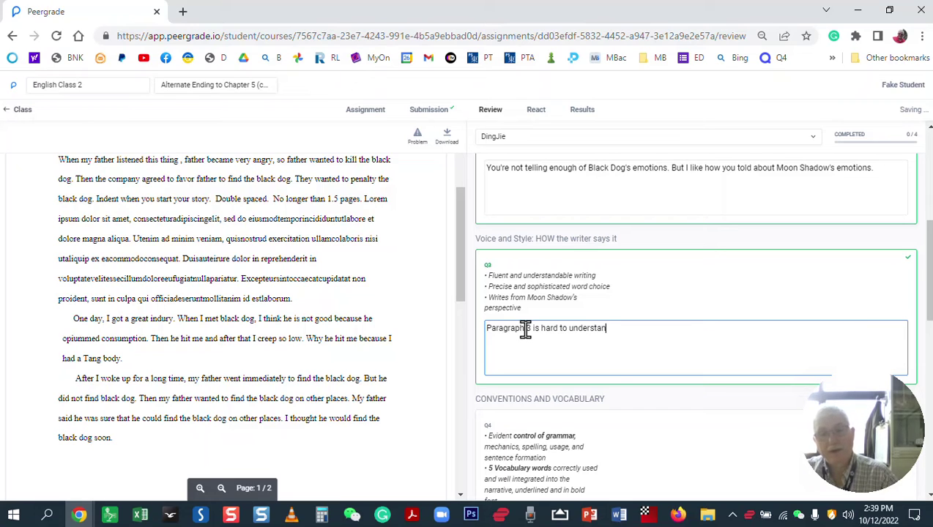
pyautogui.write('d, think about rewording it.')
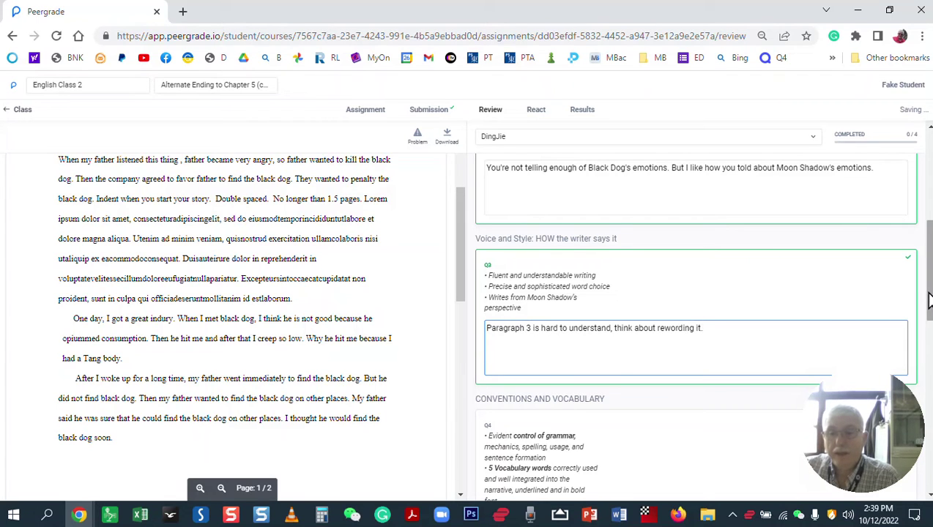
pyautogui.moveTo(929, 300); pyautogui.dragTo(930, 445)
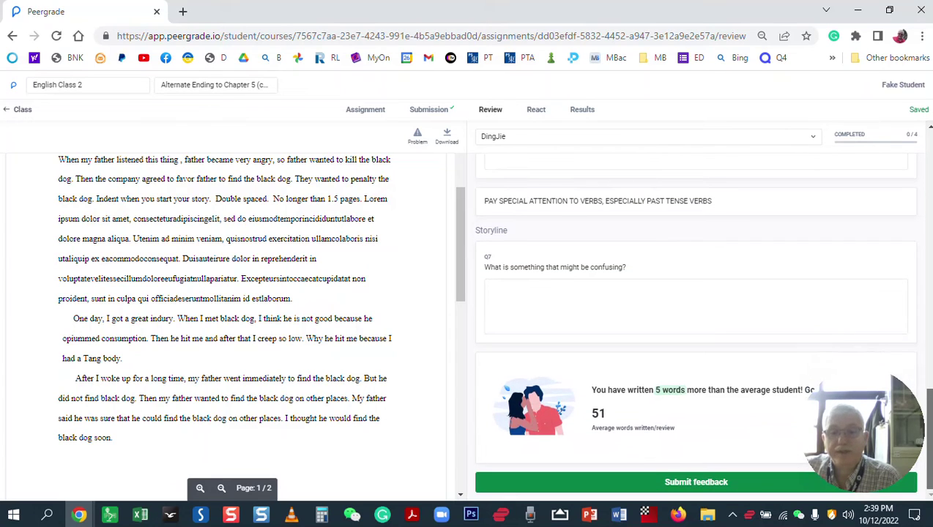